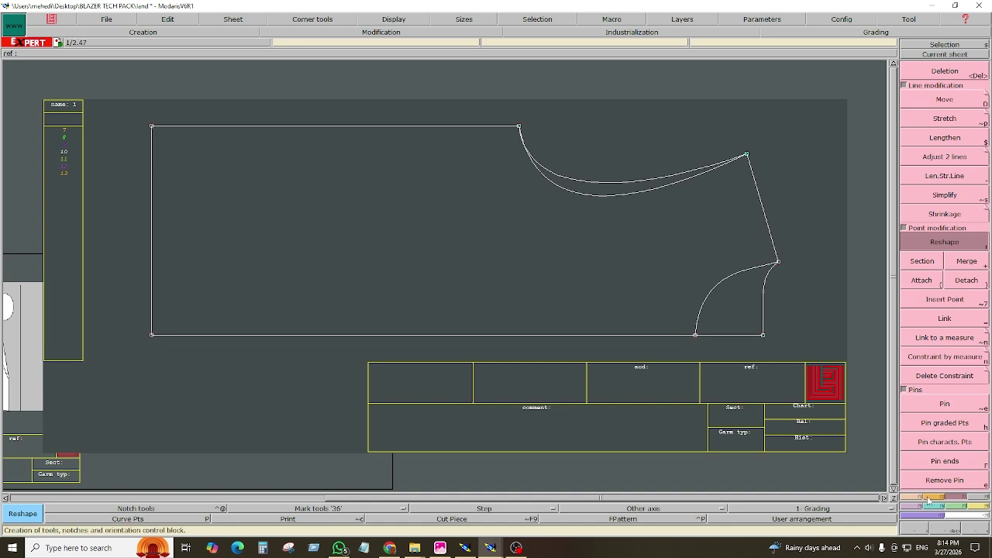
# Add dynamic length measures to the back and front neckline curves of the body piece.
pyautogui.click(985, 510)
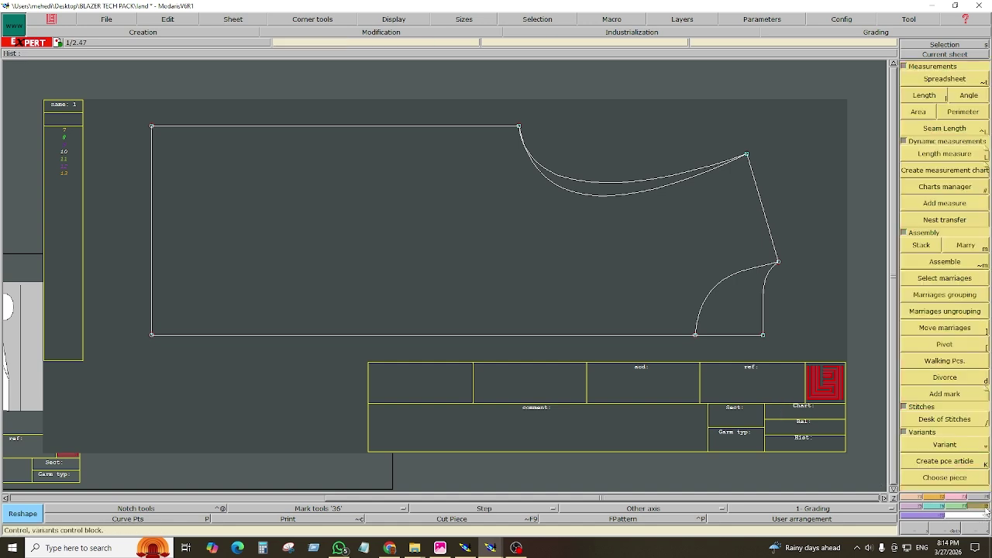
pyautogui.click(947, 154)
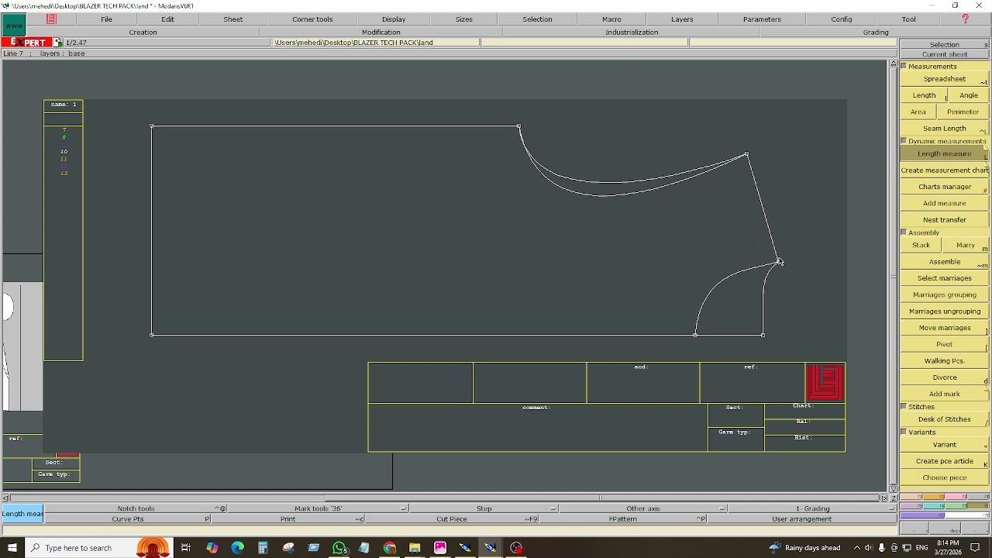
pyautogui.moveTo(778, 264); pyautogui.dragTo(764, 334)
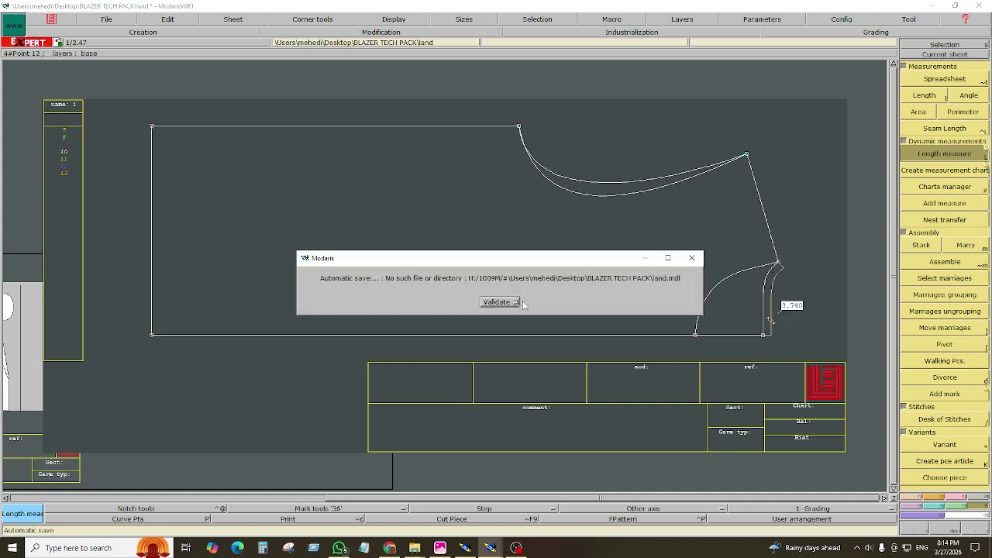
pyautogui.click(500, 302)
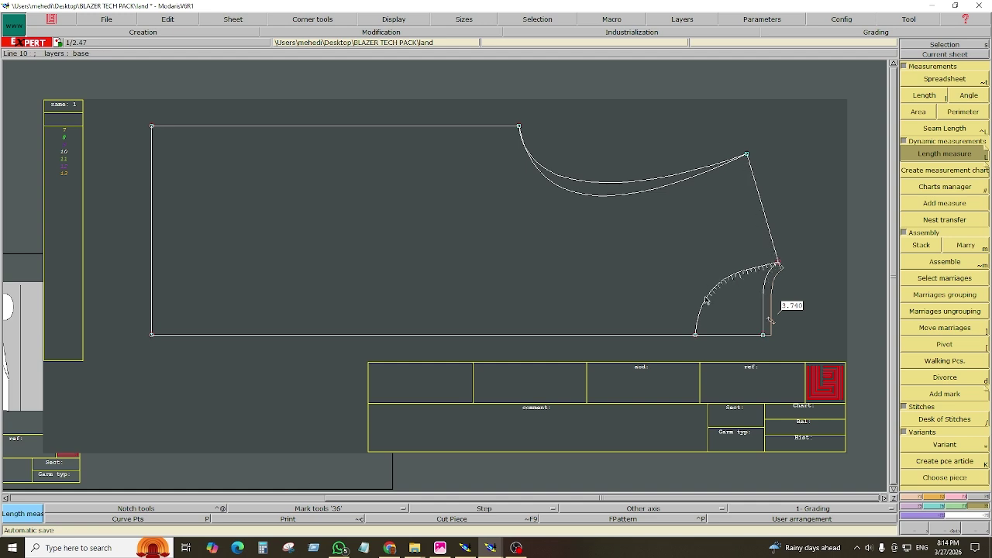
pyautogui.click(698, 338)
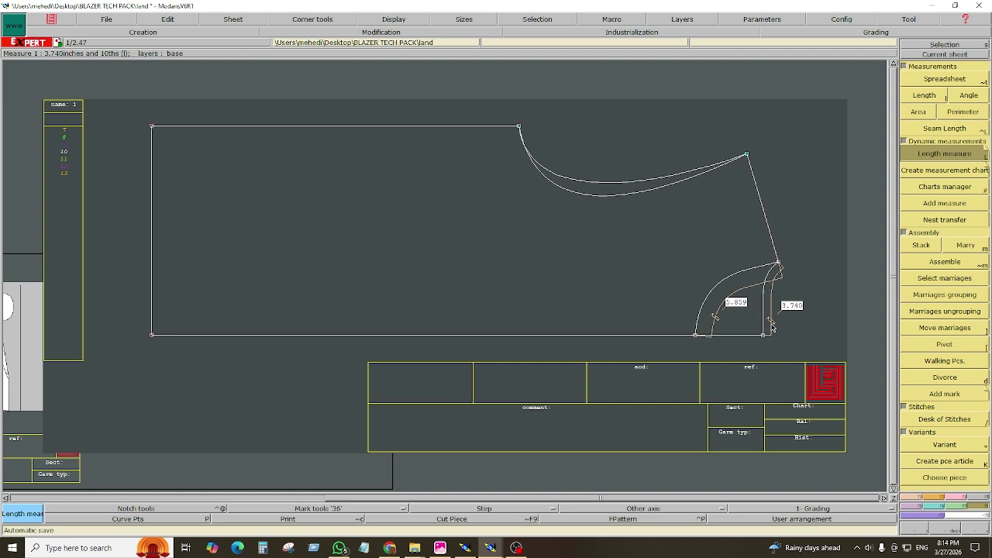
# Add dynamic length measures to the two armhole curves of the body piece.
pyautogui.click(517, 129)
pyautogui.click(747, 156)
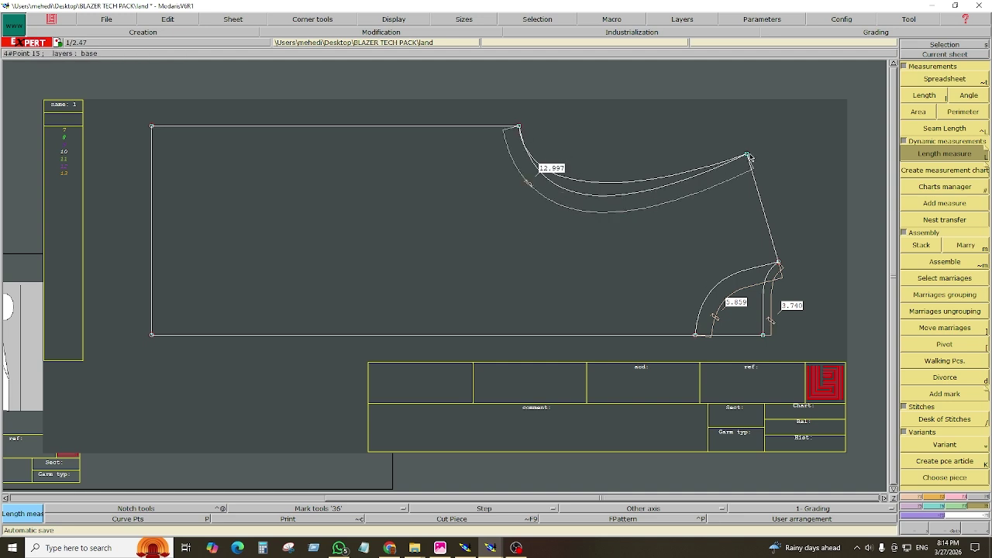
pyautogui.click(669, 178)
pyautogui.click(580, 136)
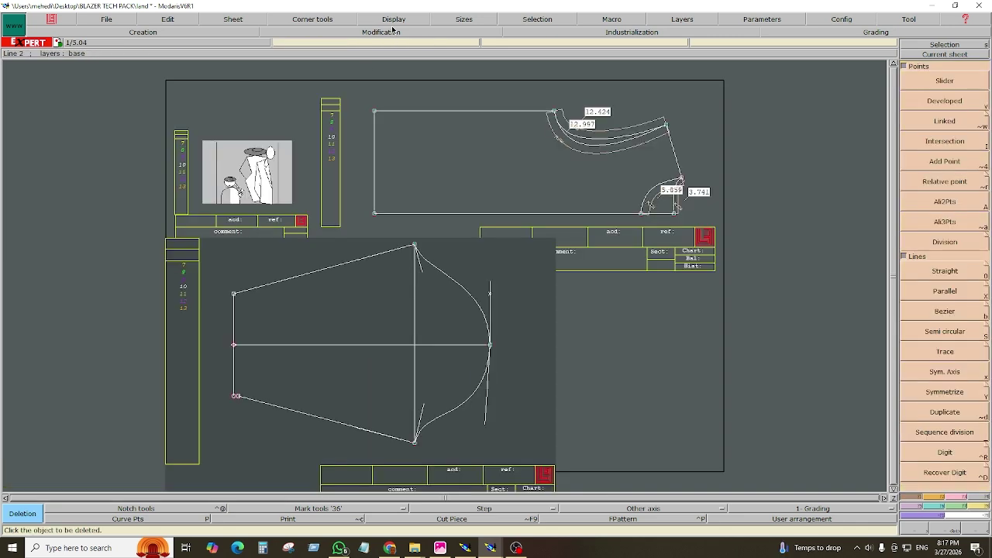
# Hide the curve handles and delete the stray point beside the sleeve cap.
pyautogui.click(394, 21)
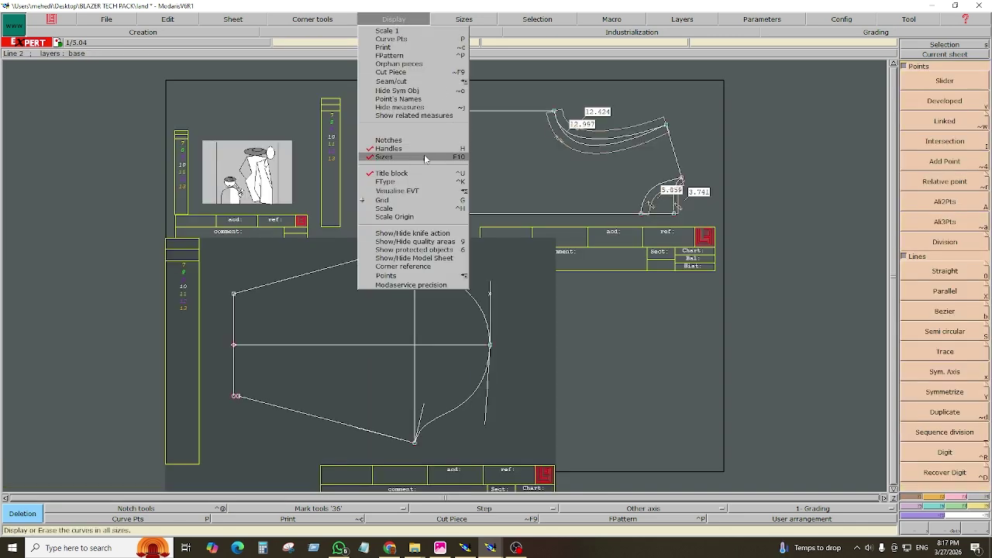
pyautogui.click(381, 147)
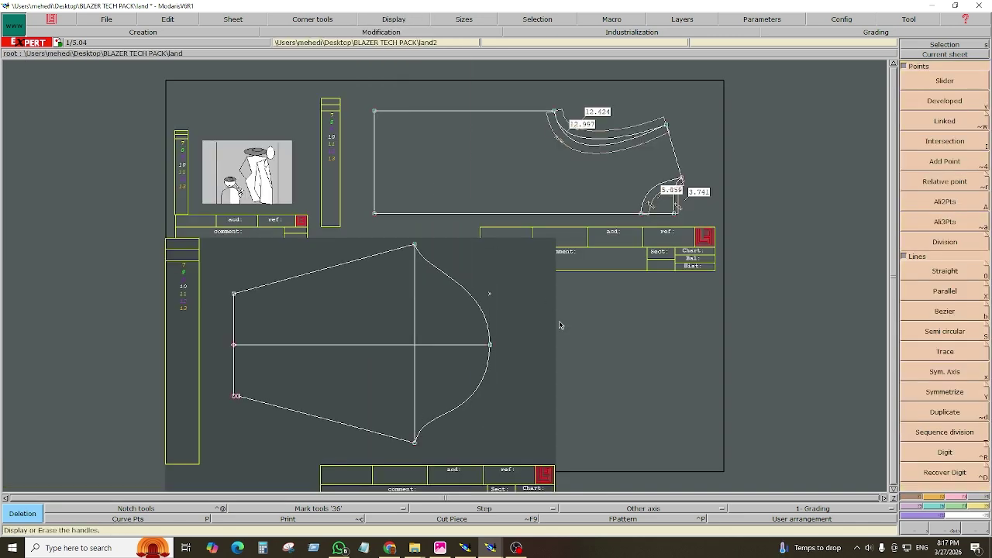
pyautogui.click(489, 298)
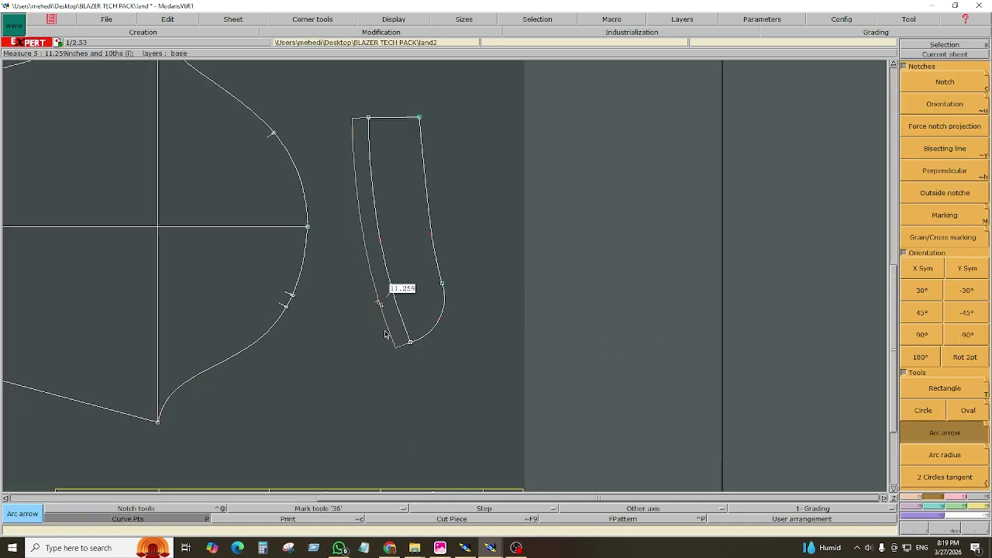
# Delete the length measure along the collar's long edge facing the sleeve, and arrange all sheets on the desk.
pyautogui.press('Delete')
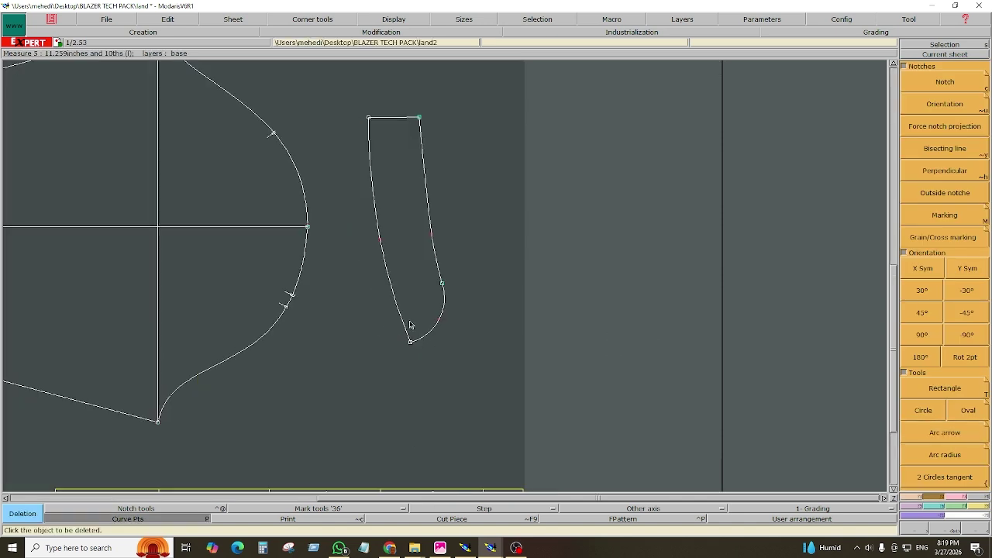
pyautogui.click(381, 309)
pyautogui.press('Home')
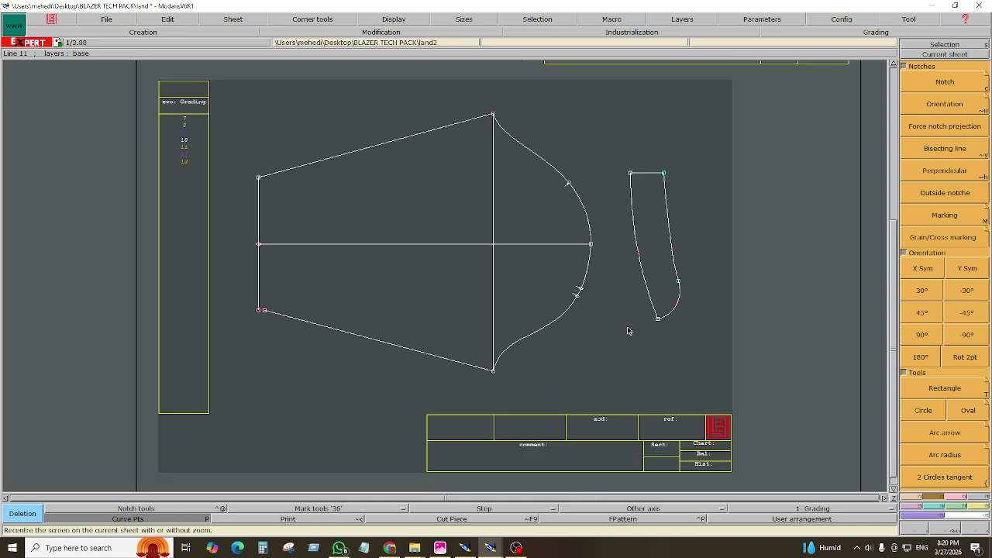
pyautogui.press('j')
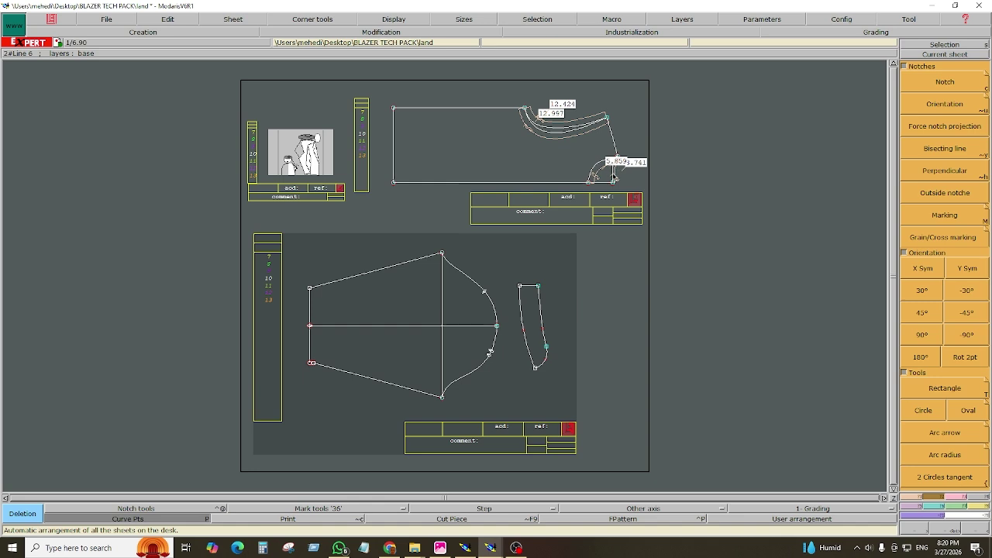
# Place a developed point on the sleeve cap curve on each side of the crown point, measured from the crown.
pyautogui.click(519, 318)
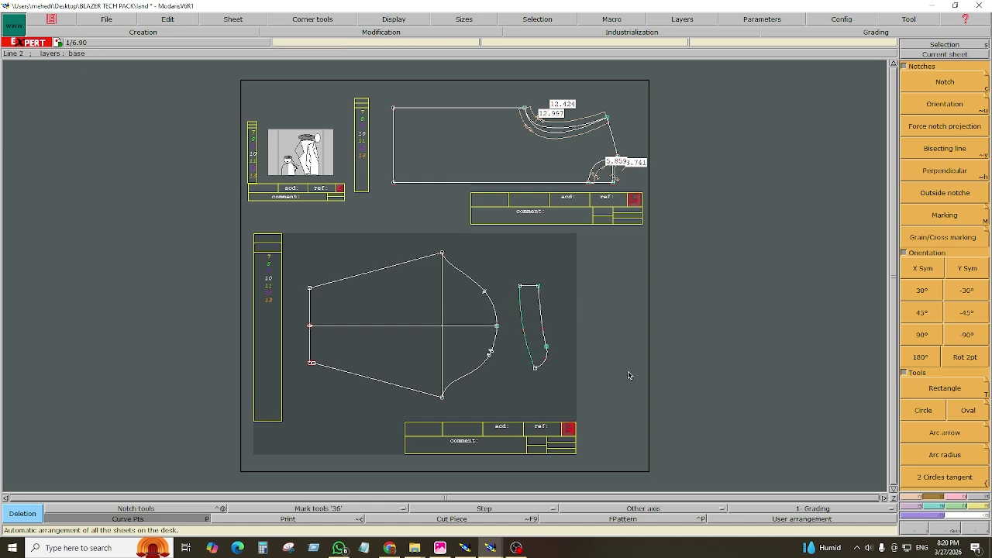
pyautogui.press('Return')
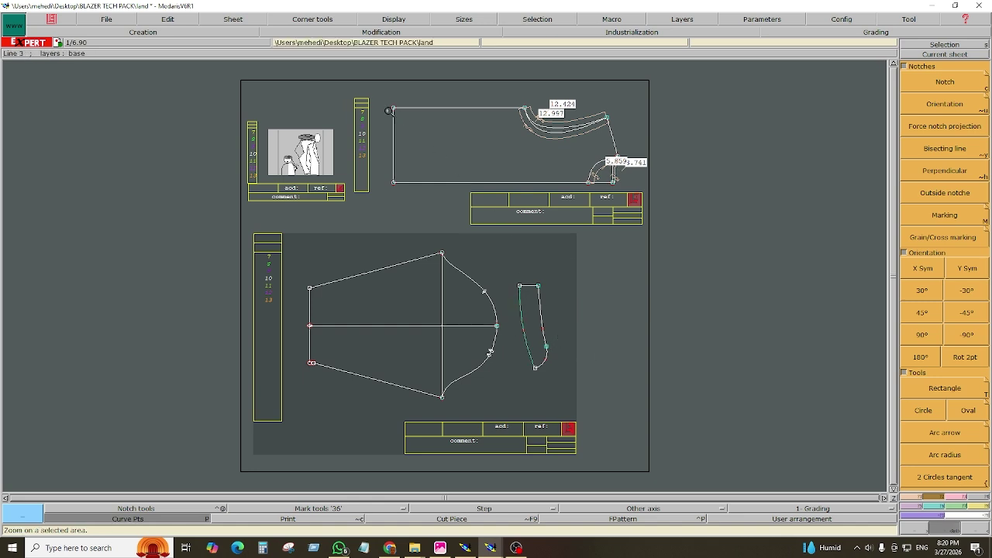
pyautogui.moveTo(377, 99)
pyautogui.mouseDown()
pyautogui.moveTo(611, 282)
pyautogui.moveTo(661, 380)
pyautogui.moveTo(662, 412)
pyautogui.mouseUp()
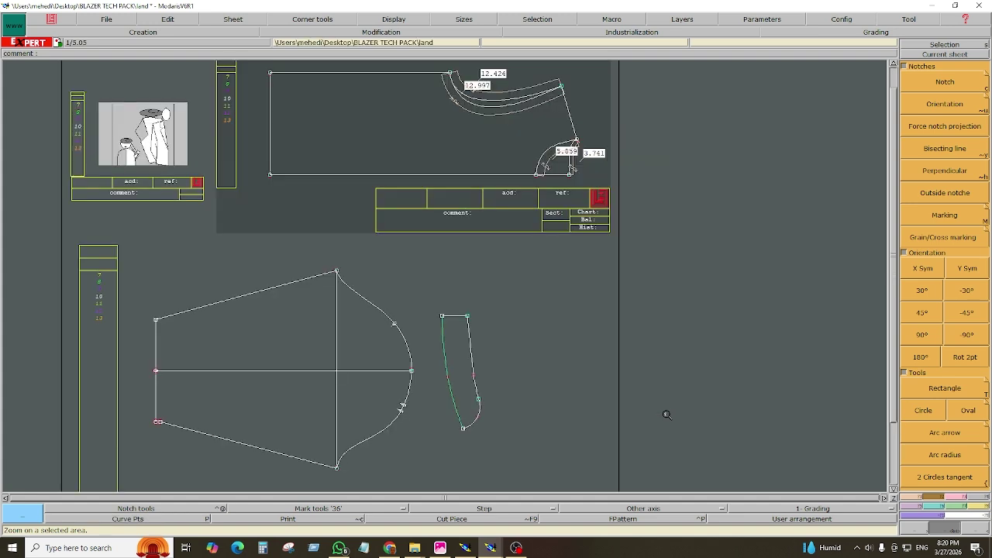
pyautogui.moveTo(281, 67); pyautogui.dragTo(619, 479)
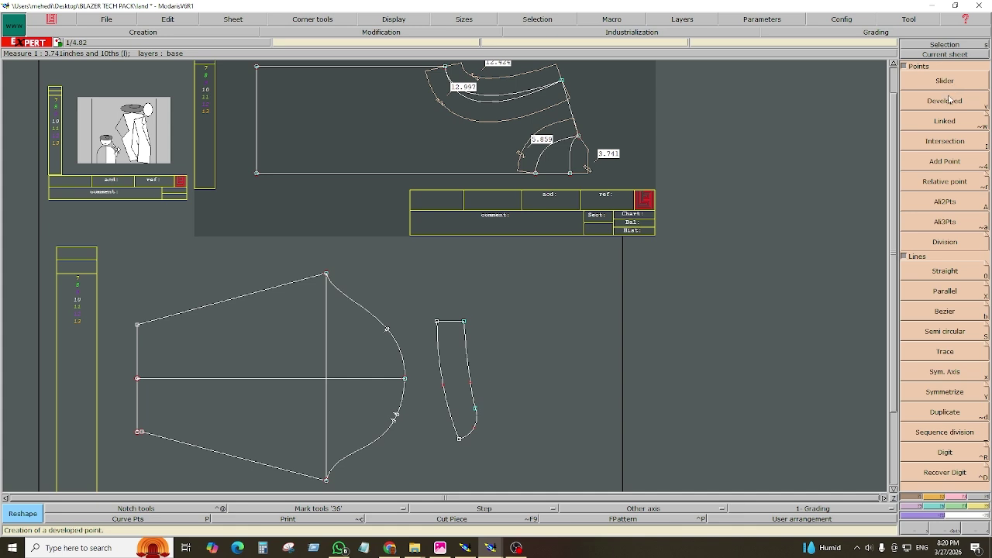
pyautogui.click(947, 100)
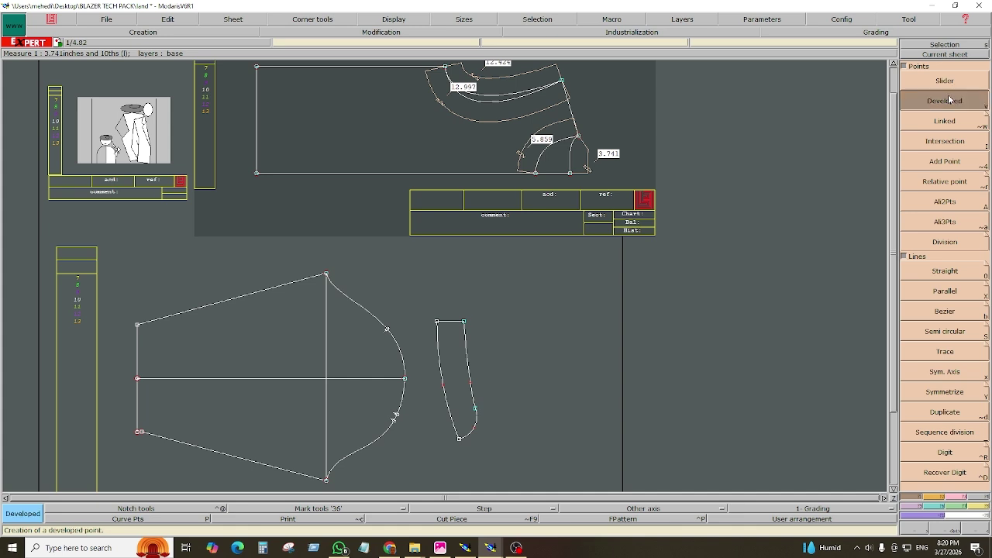
pyautogui.click(407, 380)
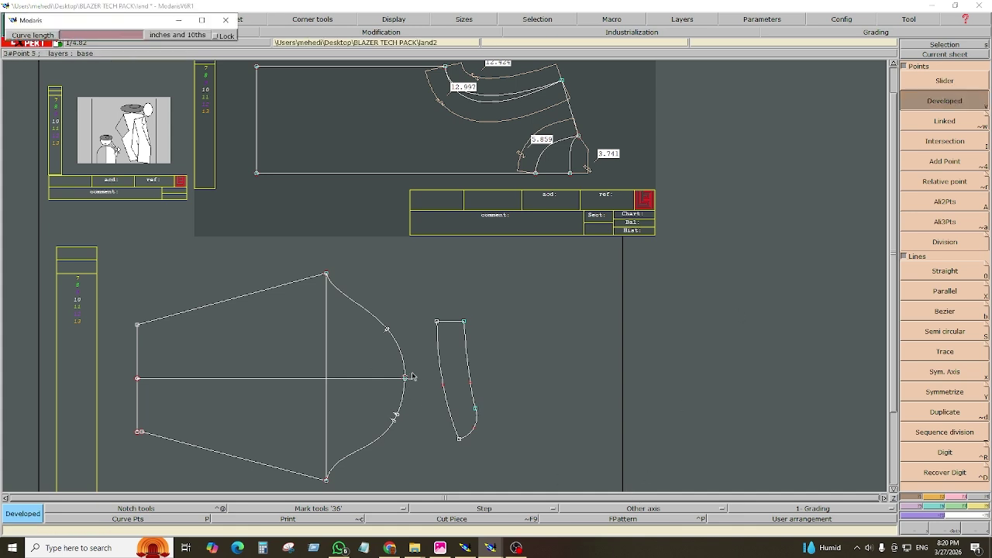
pyautogui.click(384, 287)
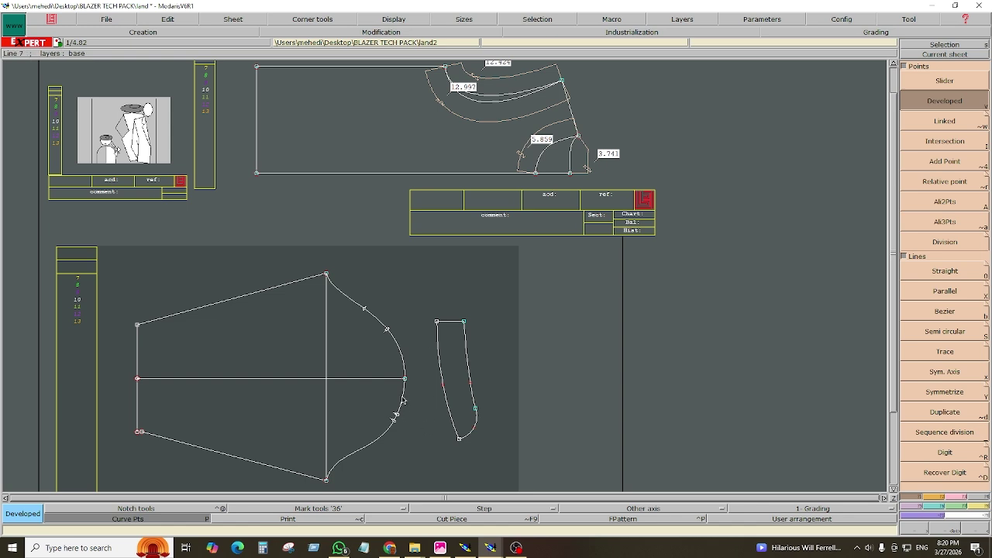
pyautogui.click(403, 381)
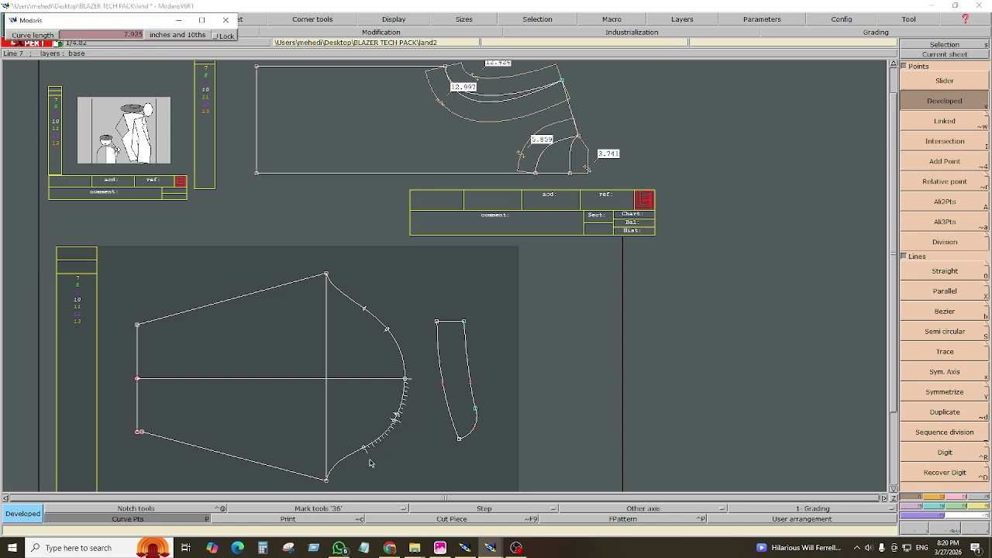
pyautogui.click(410, 461)
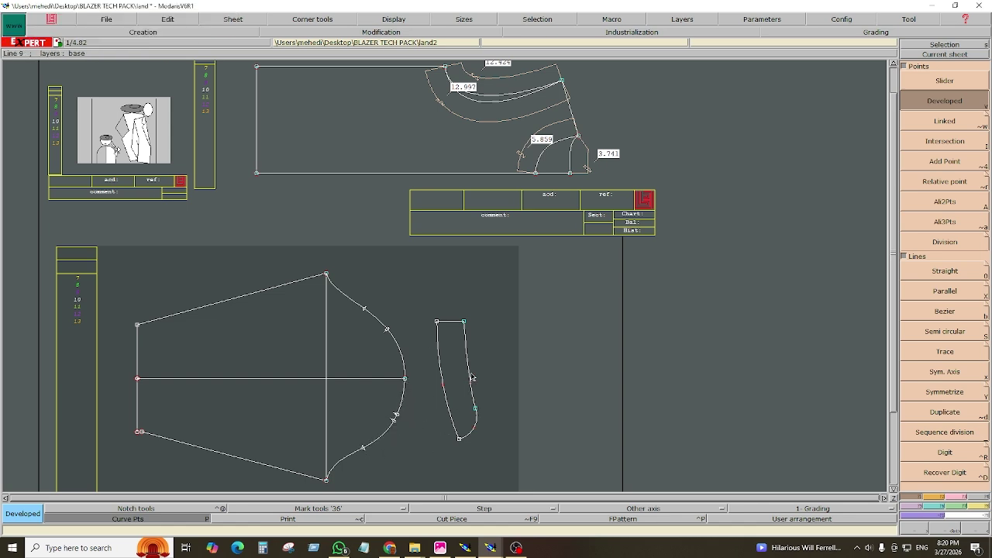
# Place a developed point on the collar's sleeve-facing edge from its upper corner, constrained to the back plus front neckline measures.
pyautogui.click(436, 324)
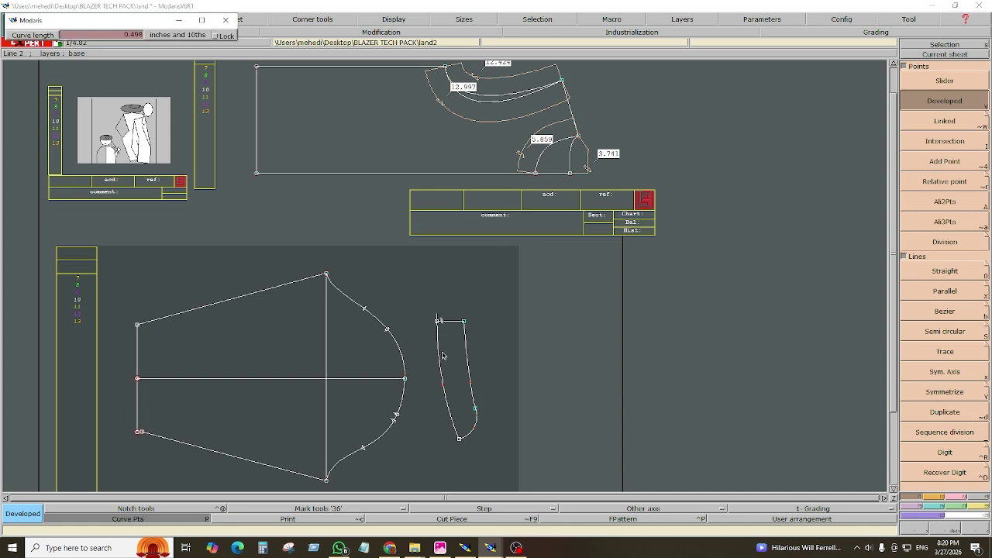
pyautogui.click(456, 397)
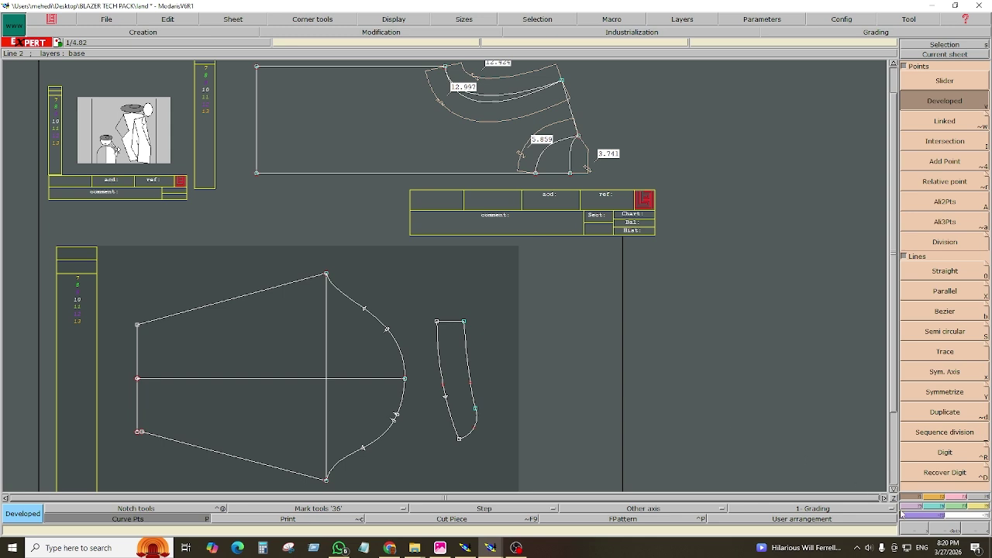
pyautogui.click(956, 501)
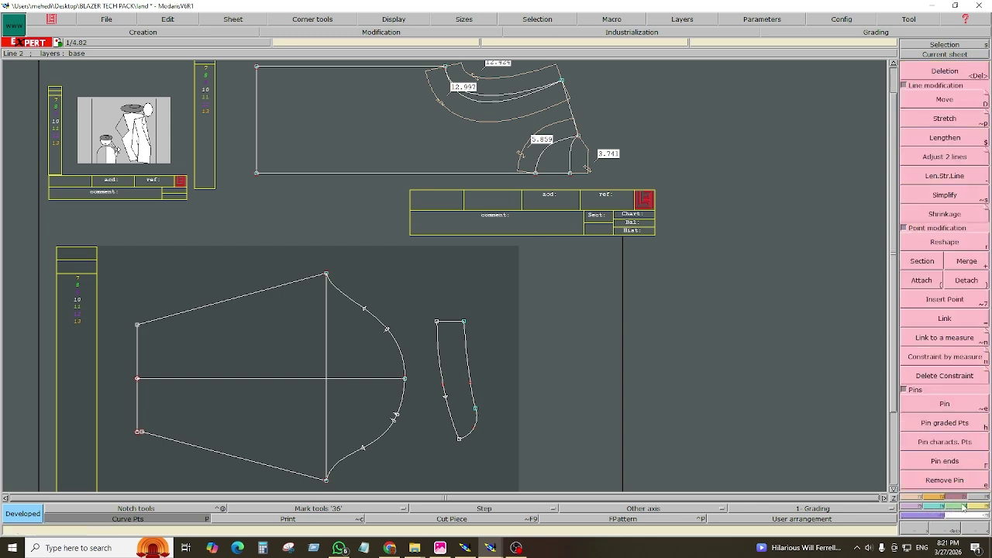
pyautogui.click(943, 358)
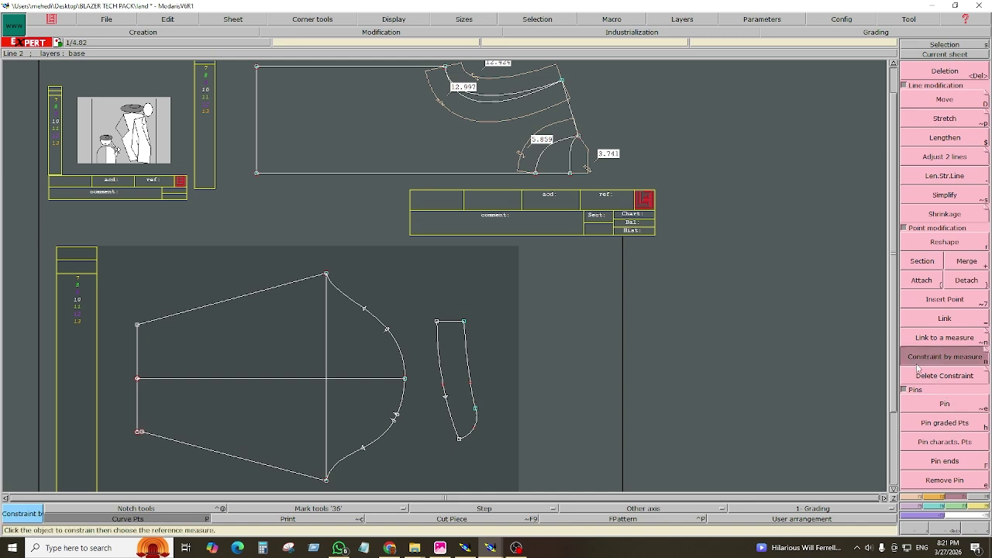
pyautogui.click(445, 396)
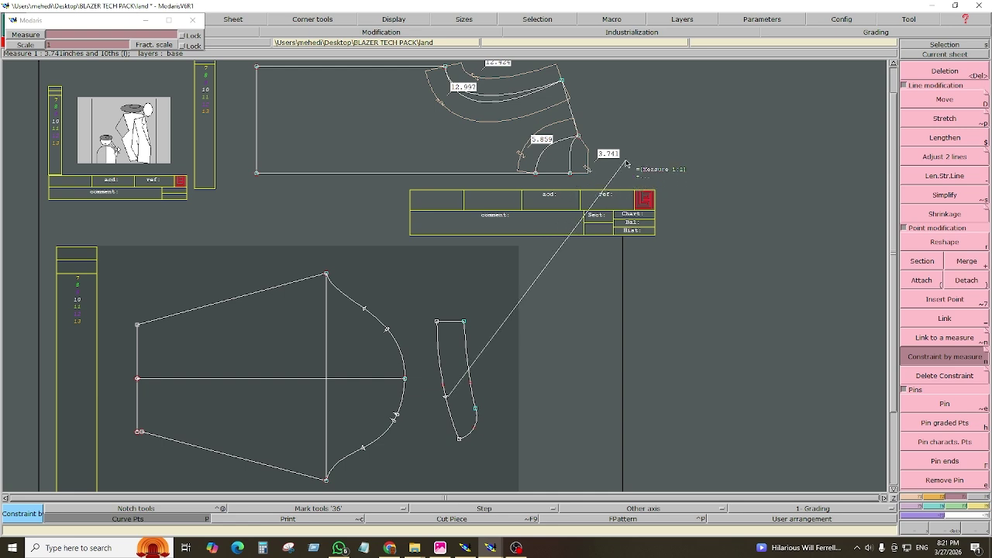
pyautogui.click(520, 158)
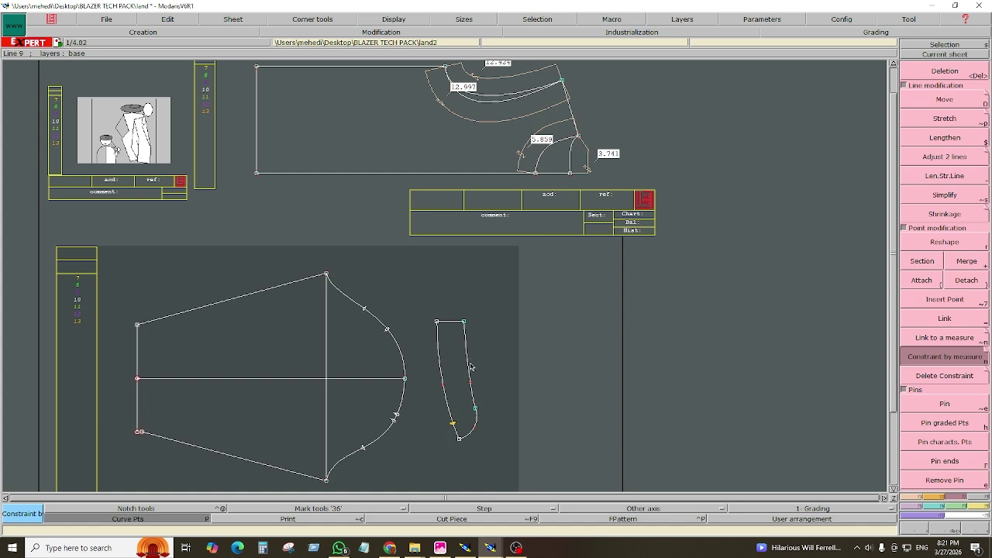
# Place a second developed point higher on the collar's sleeve-facing edge, measured from the same upper corner.
pyautogui.click(951, 362)
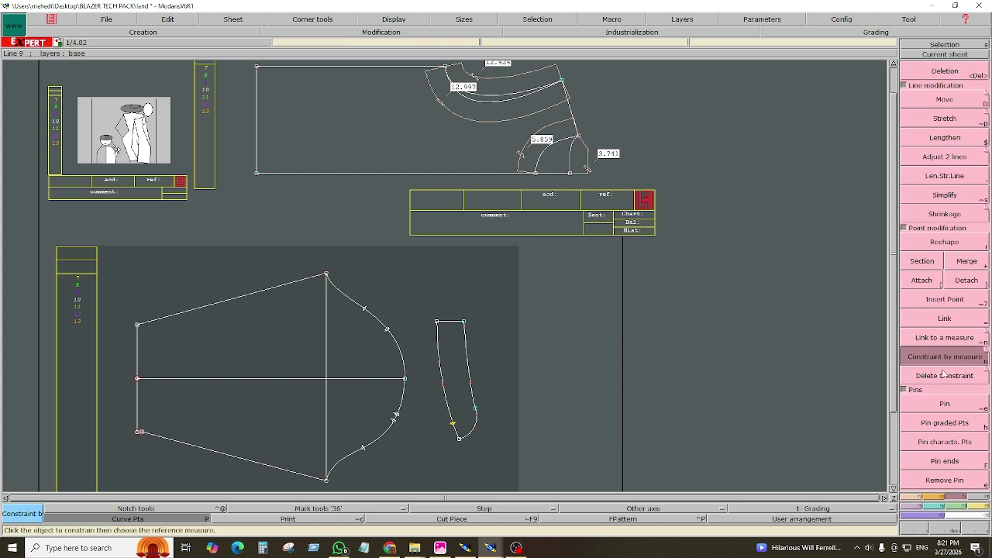
pyautogui.click(911, 497)
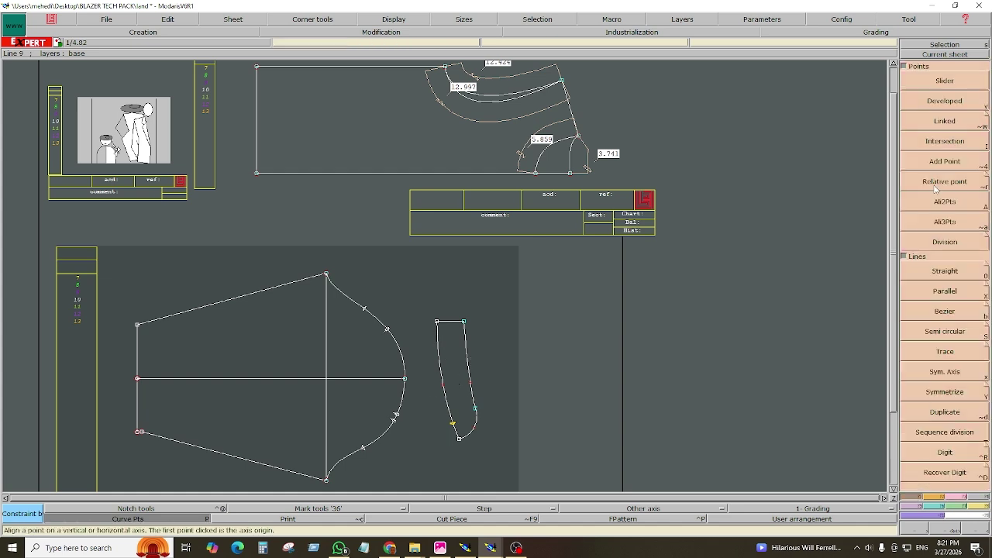
pyautogui.click(937, 101)
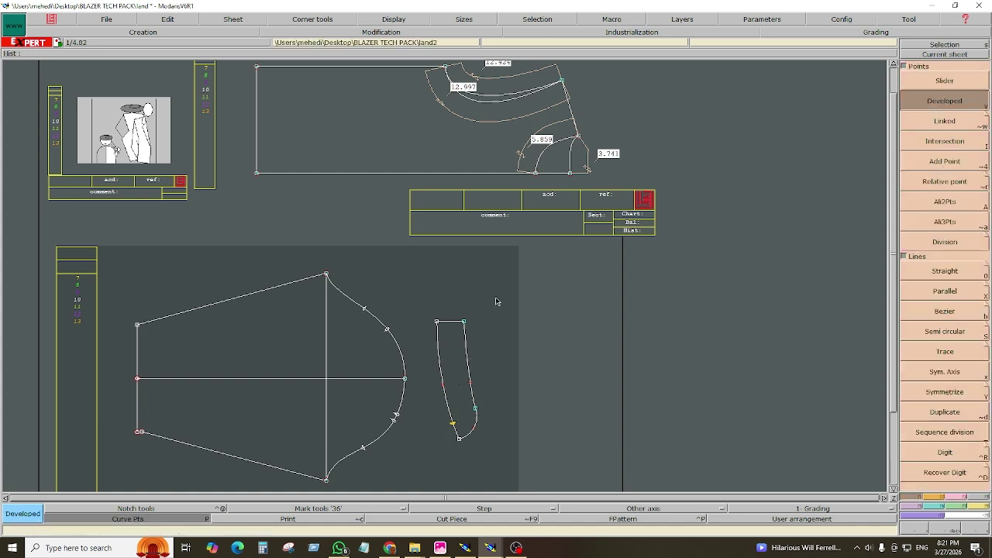
pyautogui.click(438, 322)
pyautogui.click(442, 371)
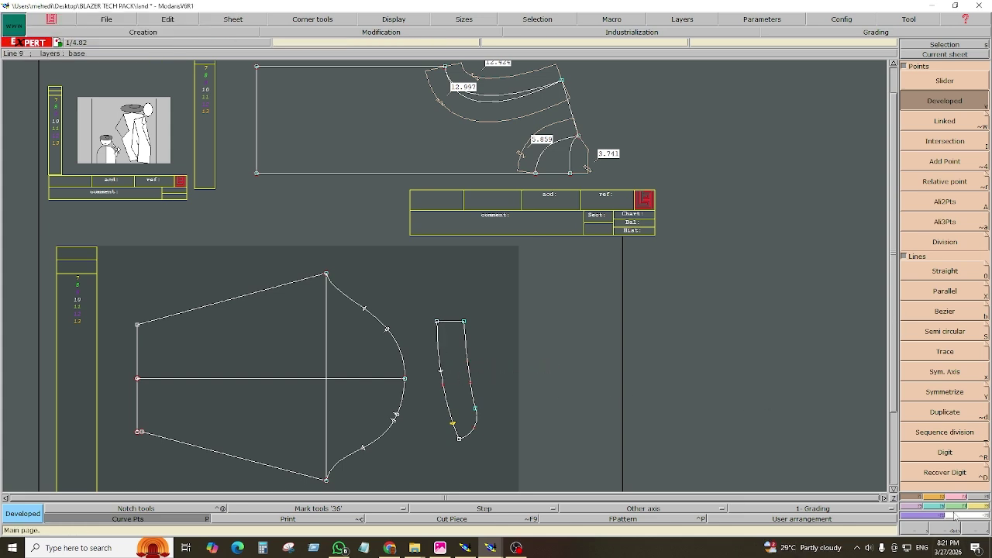
# Constrain the collar's second developed point by the front neckline measure.
pyautogui.press('F3')
pyautogui.click(958, 358)
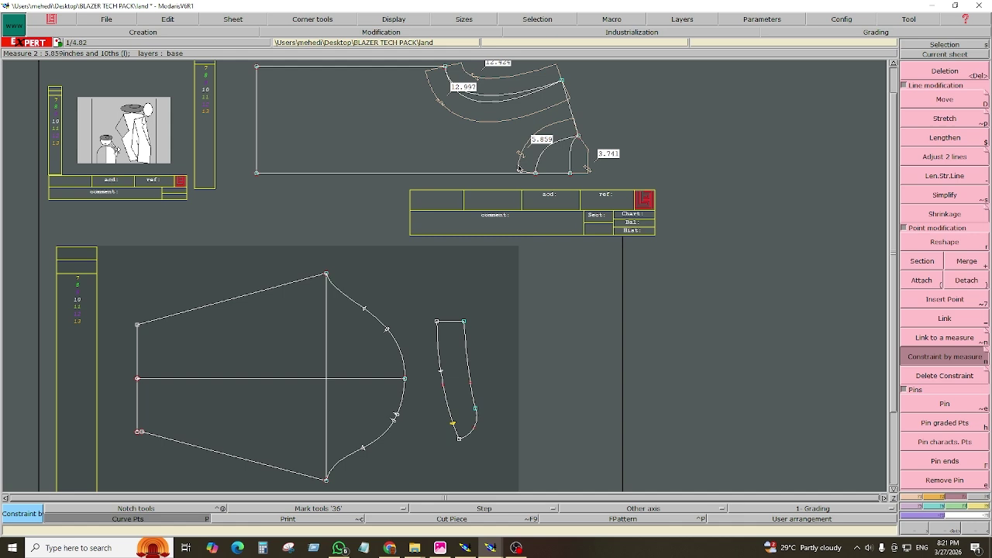
pyautogui.click(442, 373)
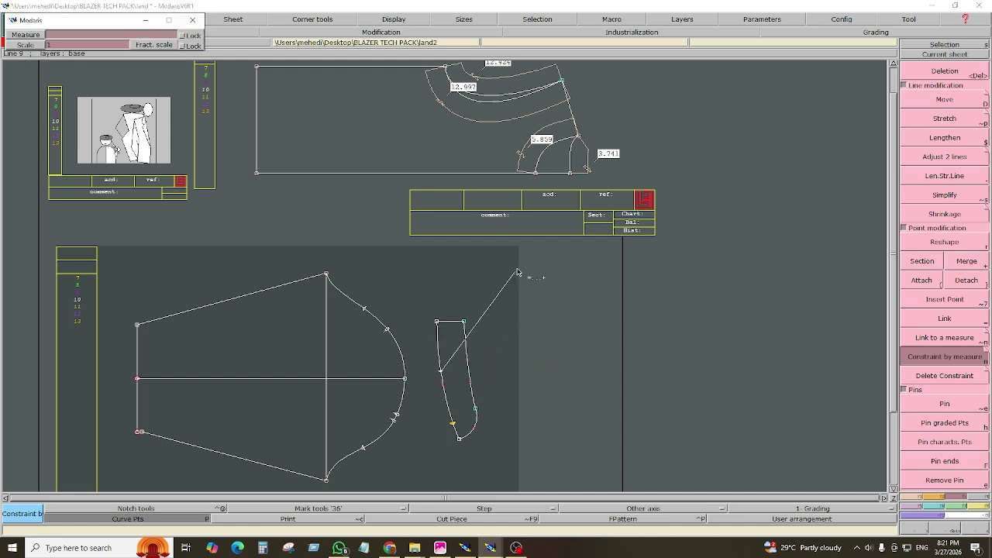
pyautogui.click(521, 157)
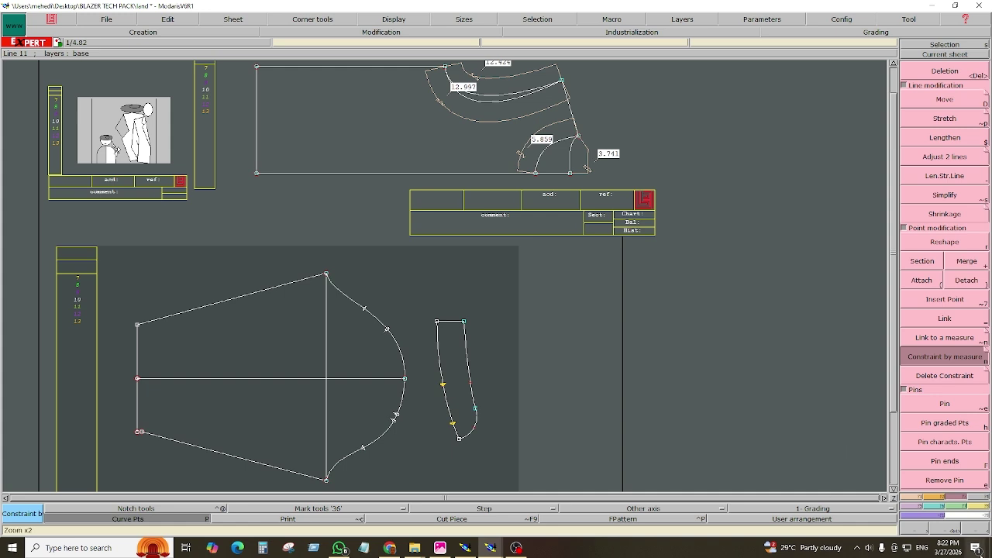
# Insert a point at the lower measured point on the collar's sleeve-facing edge and section the edge there.
pyautogui.press('r')
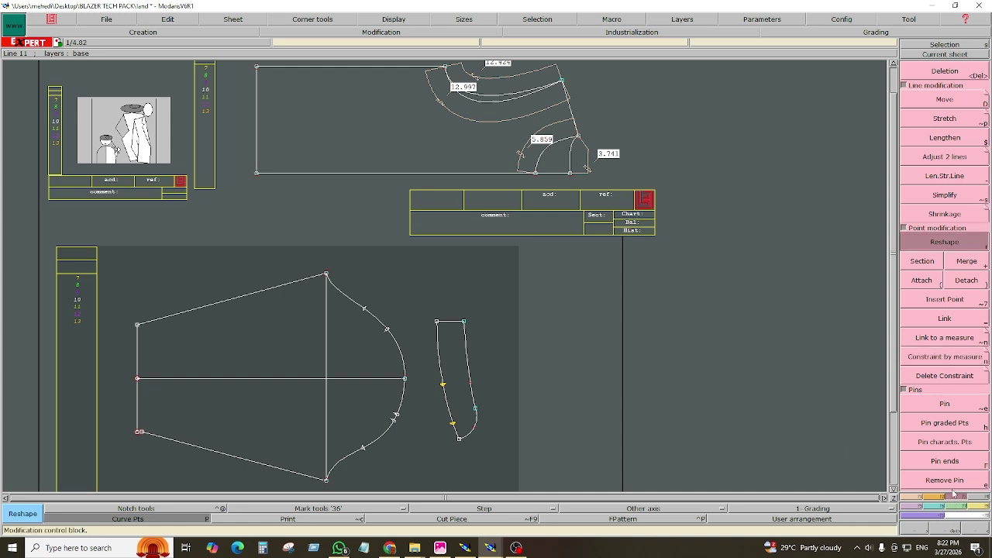
pyautogui.click(945, 303)
pyautogui.press('Delete')
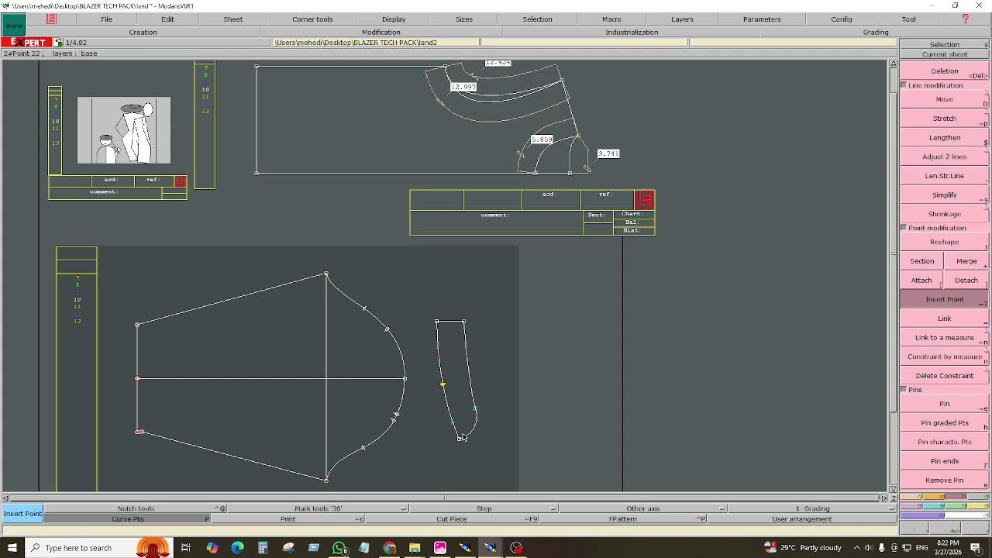
pyautogui.click(922, 261)
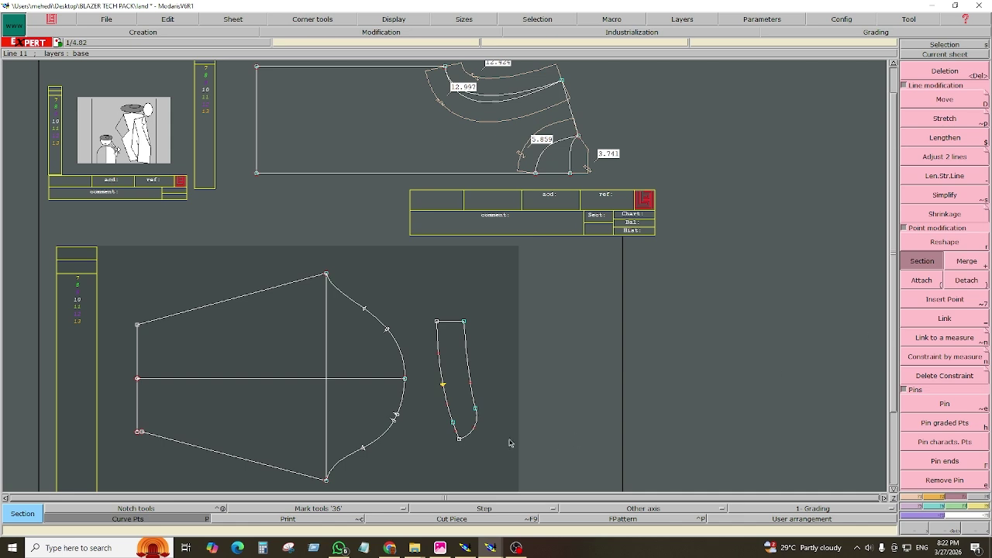
# Pull the collar's lower tip away from the piece, and delete the curves running to it along with their leftover points.
pyautogui.click(944, 242)
pyautogui.click(460, 439)
pyautogui.click(554, 465)
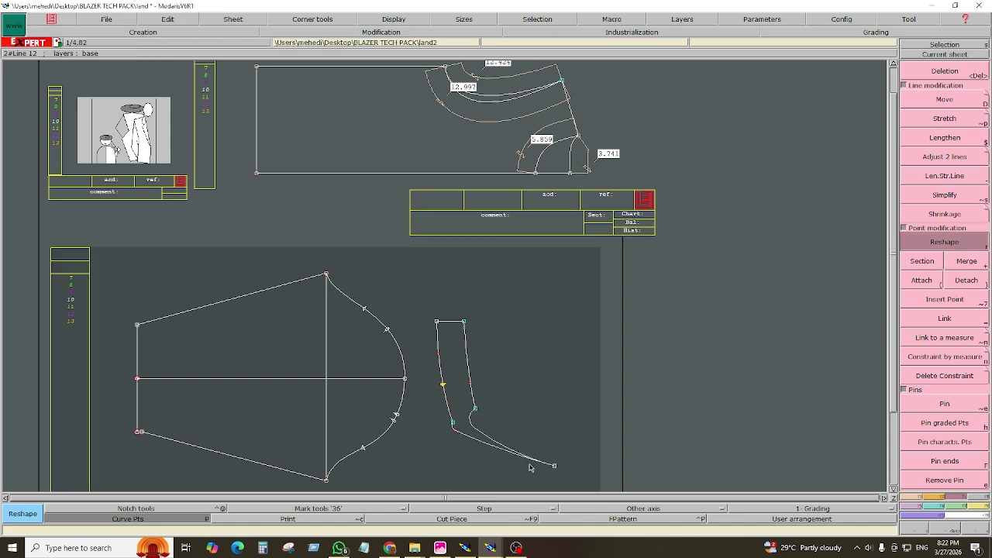
pyautogui.press('Delete')
pyautogui.click(508, 454)
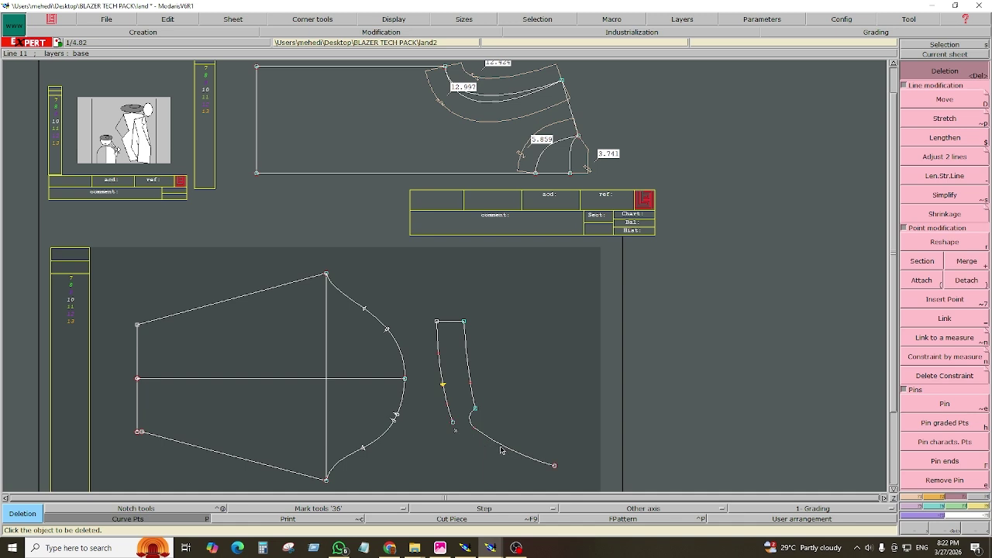
pyautogui.click(504, 450)
pyautogui.click(455, 431)
pyautogui.click(474, 427)
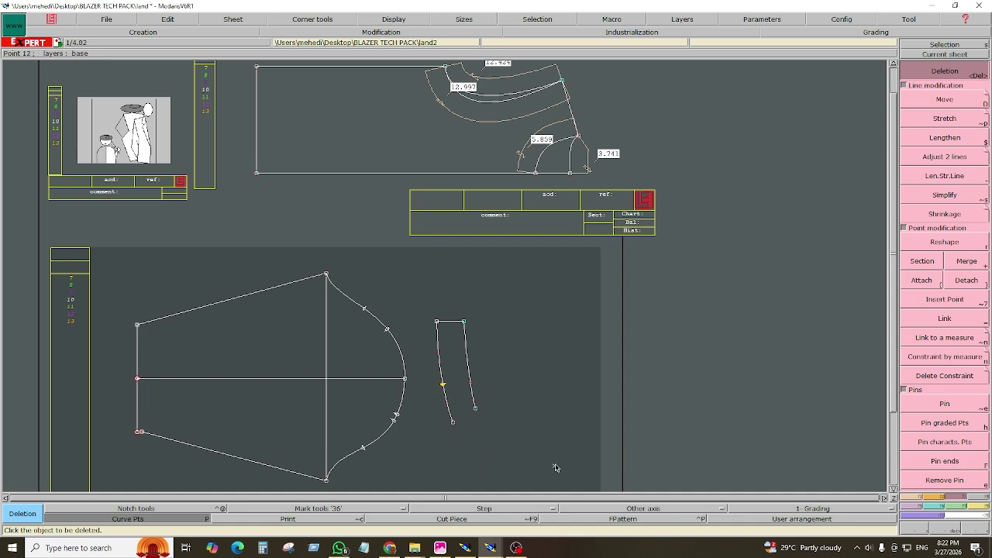
# Draw an arc from the lower end of the collar's sleeve-facing edge to its outer edge, with an arrow value of about -0.787 inches.
pyautogui.click(934, 497)
pyautogui.click(945, 433)
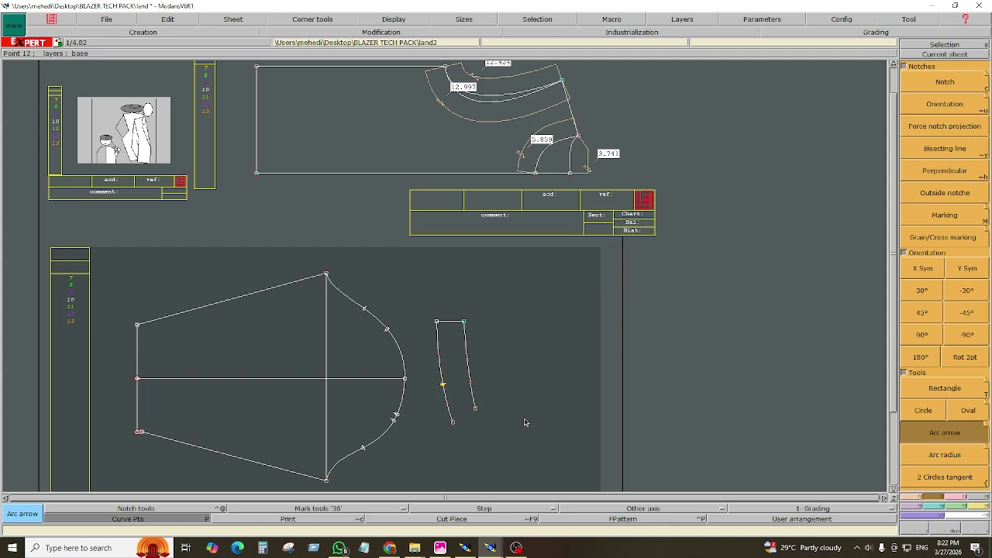
pyautogui.click(453, 423)
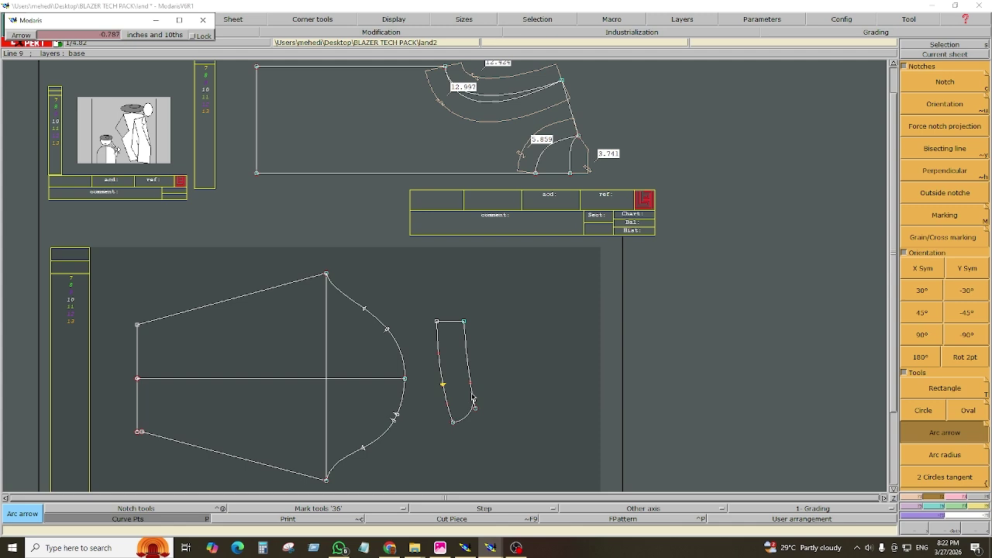
pyautogui.click(472, 397)
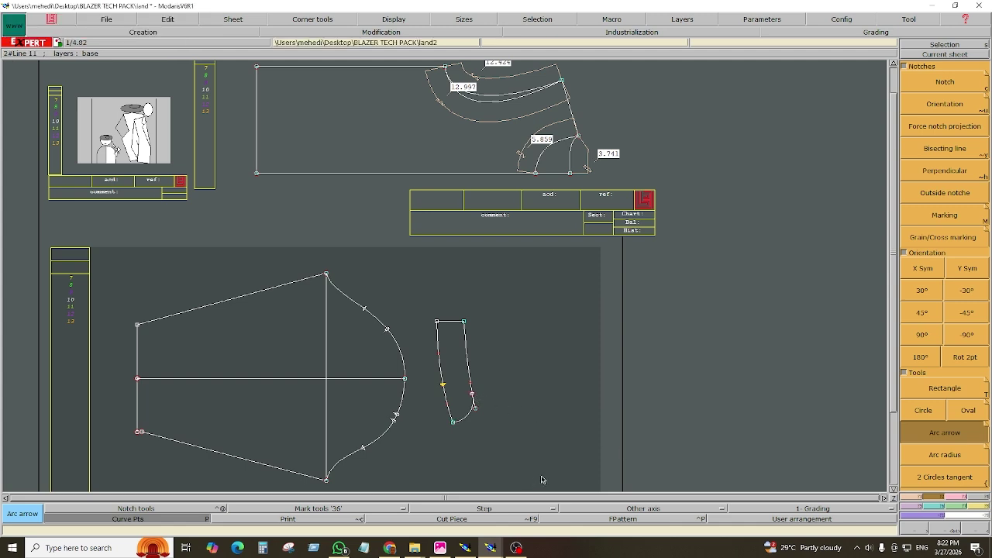
# Insert a point on the collar's outer edge where the new arc meets it, and adjust the outer edge and arc as two lines.
pyautogui.press('Insert')
pyautogui.click(472, 395)
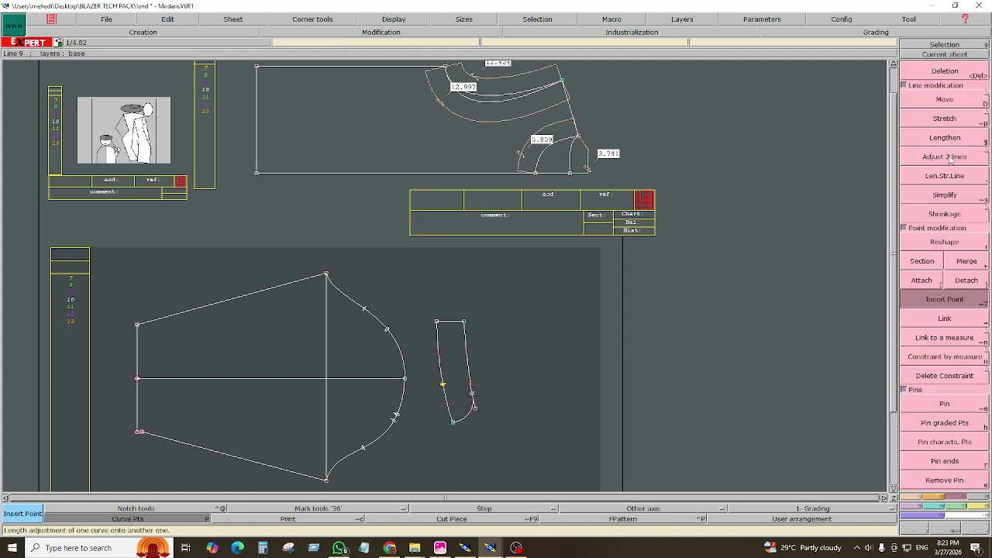
pyautogui.click(946, 158)
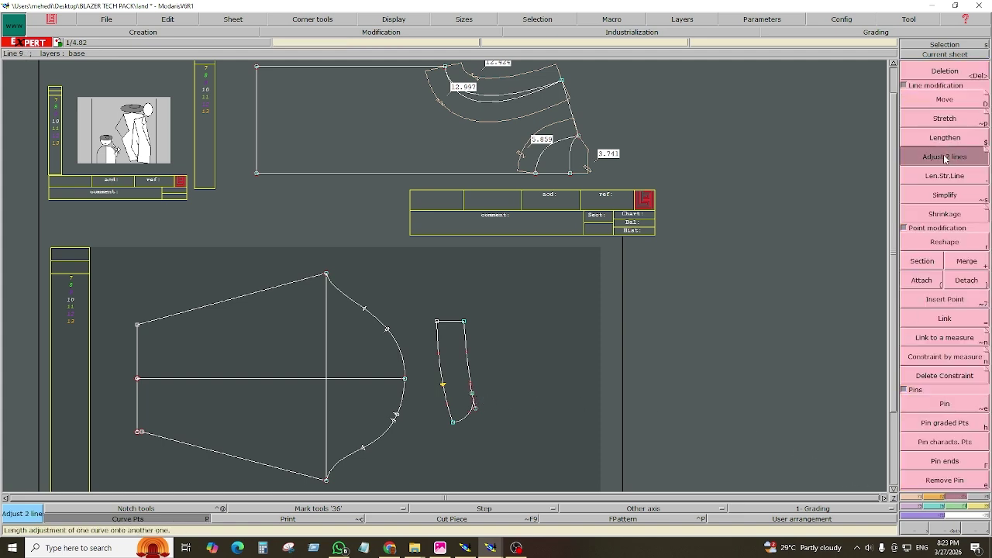
pyautogui.click(465, 349)
pyautogui.click(463, 419)
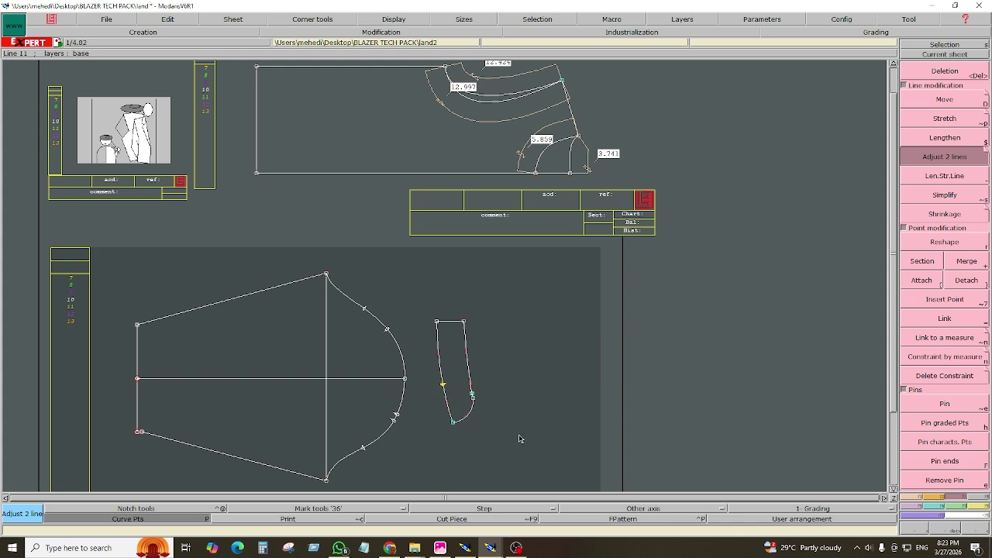
# Attach the loose end near the arc to the inserted point on the collar's outer edge.
pyautogui.press('(')
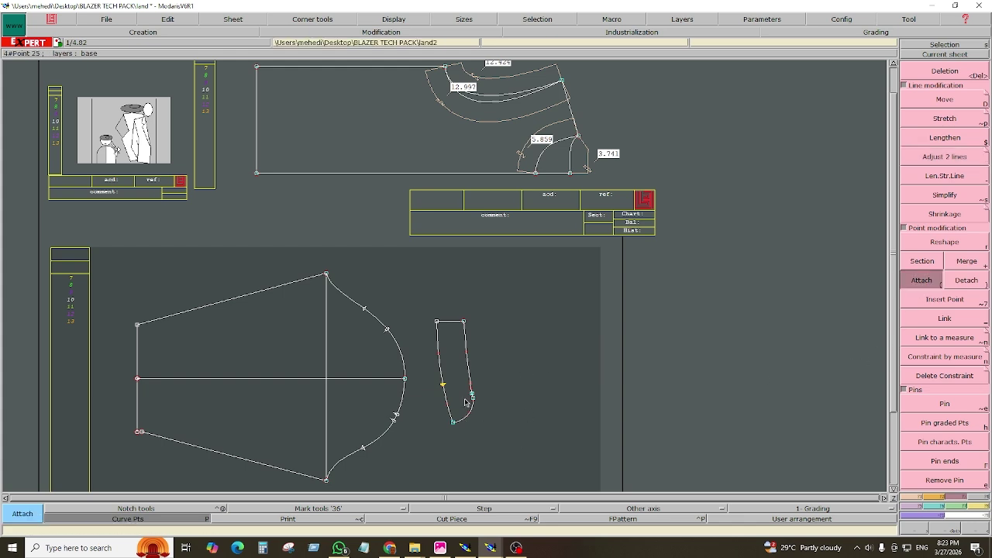
pyautogui.click(473, 395)
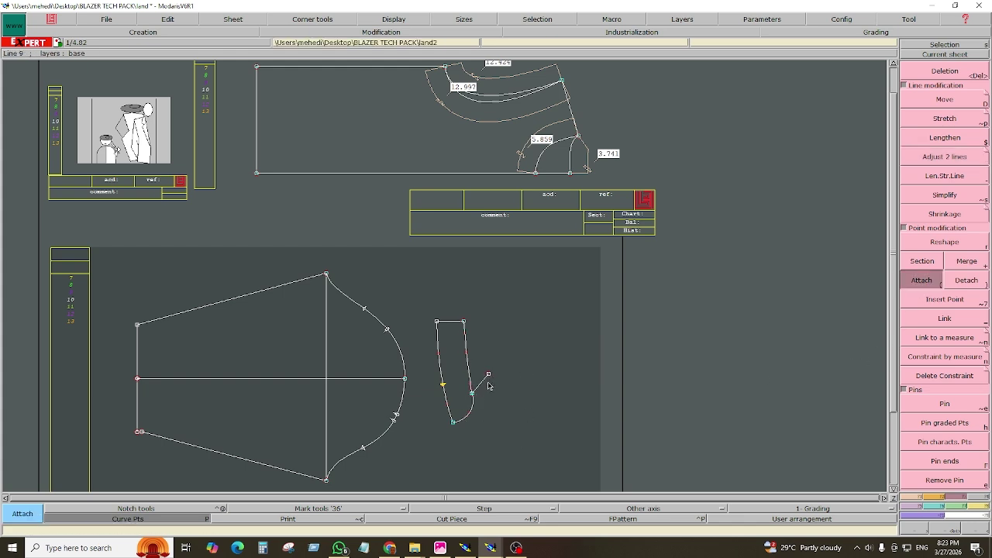
pyautogui.click(488, 376)
pyautogui.click(473, 395)
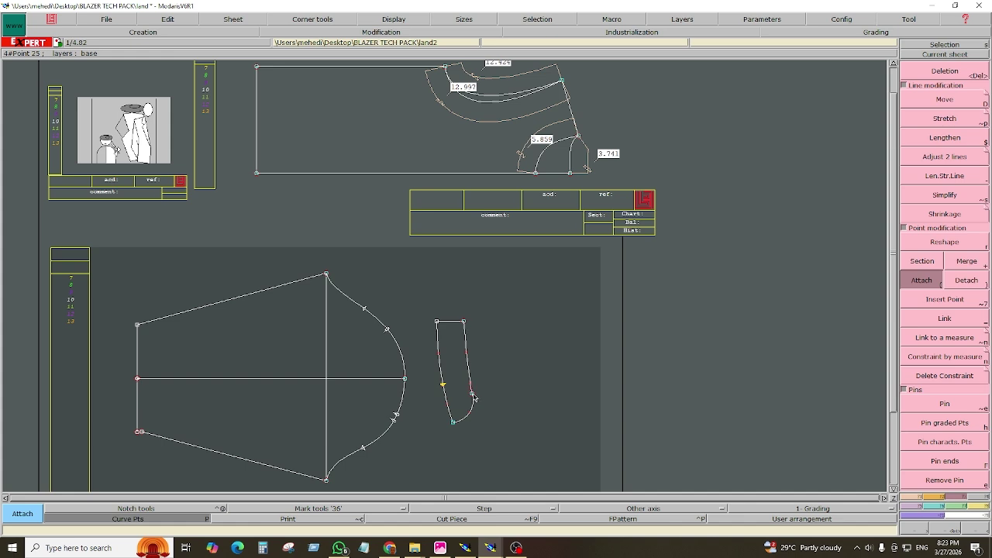
pyautogui.click(473, 394)
# Place a notch at the measure-constrained point on the collar's sleeve-facing edge.
pyautogui.click(942, 497)
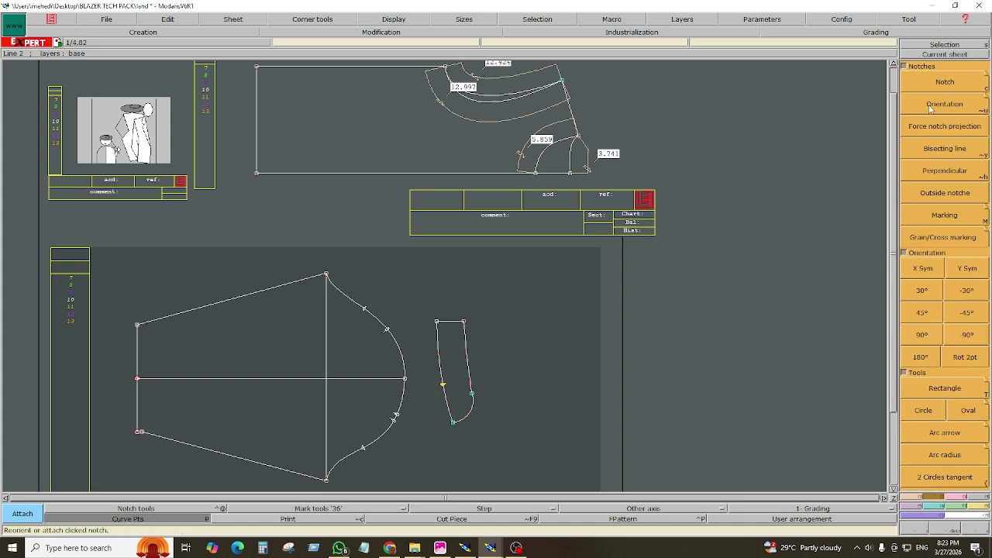
pyautogui.click(945, 82)
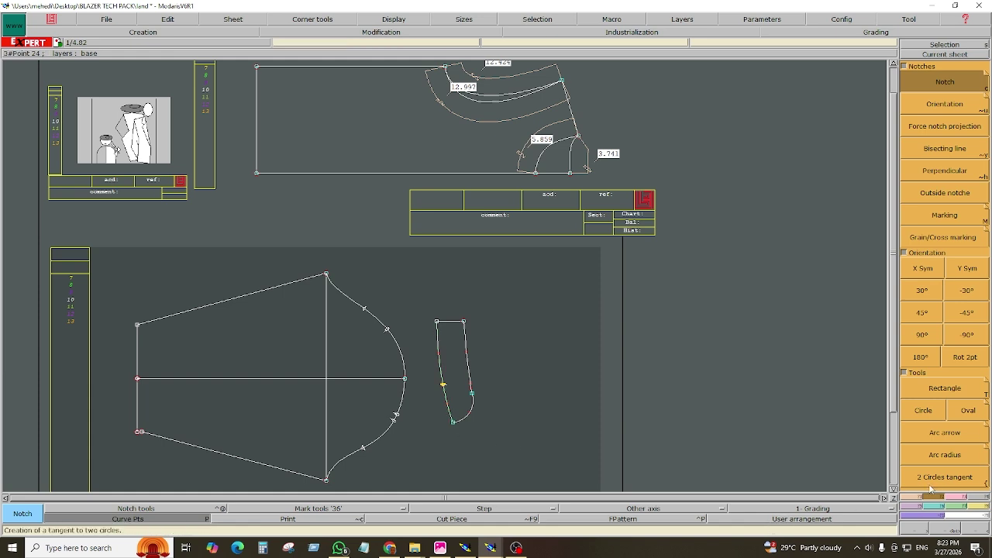
# Constrain the sleeve cap's upper outer point by the 12.997 armhole measure and its lower outer point by the 12.424 armhole measure.
pyautogui.click(961, 499)
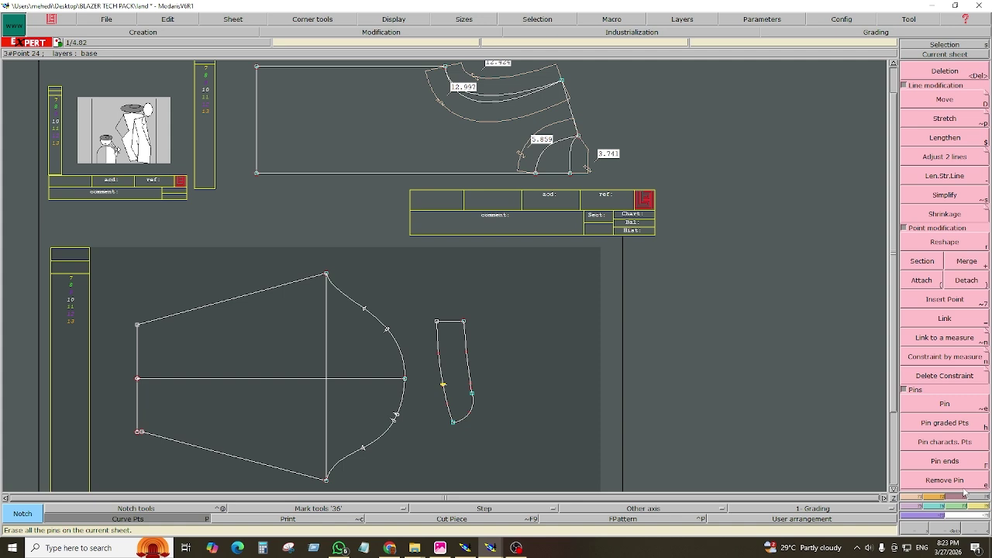
pyautogui.click(943, 359)
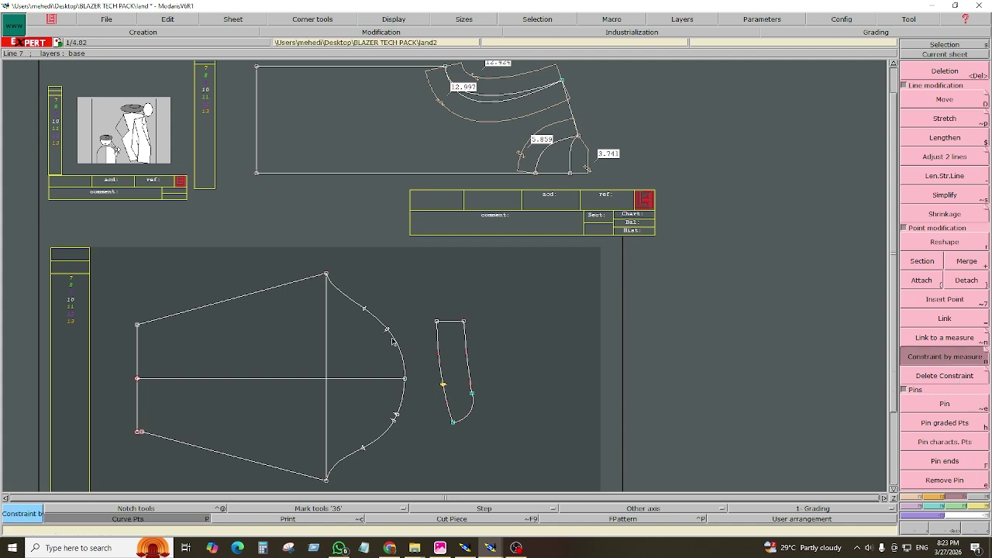
pyautogui.click(365, 309)
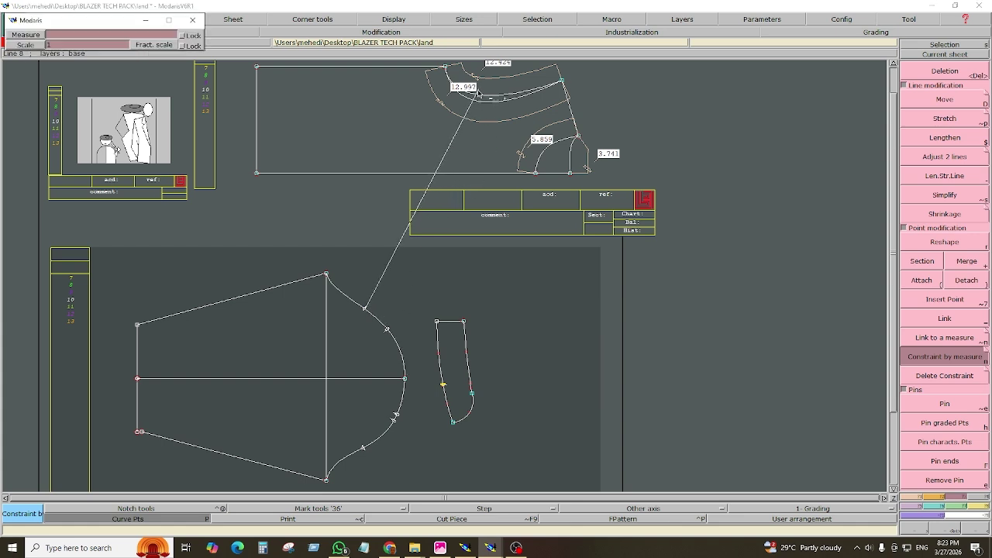
pyautogui.click(442, 106)
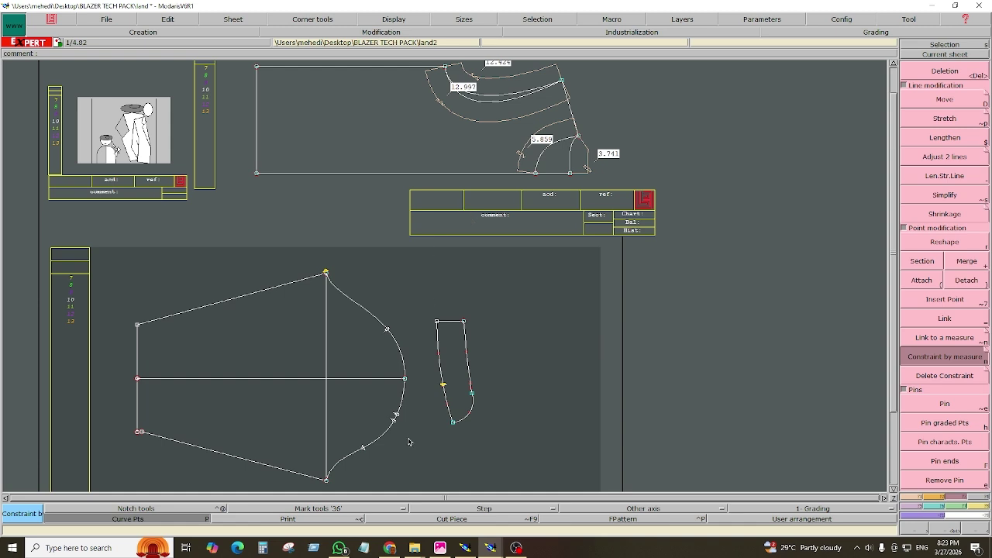
pyautogui.click(362, 449)
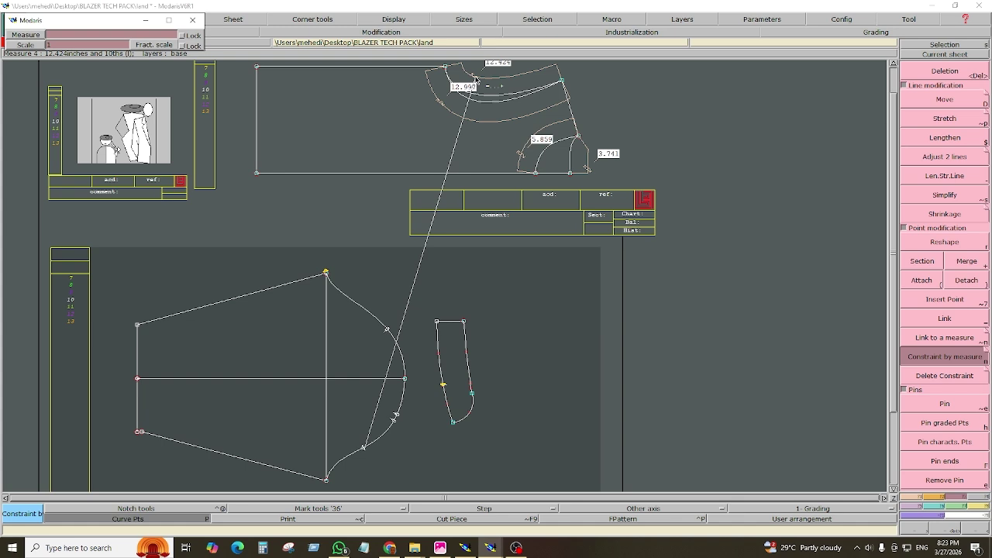
pyautogui.rightClick(478, 80)
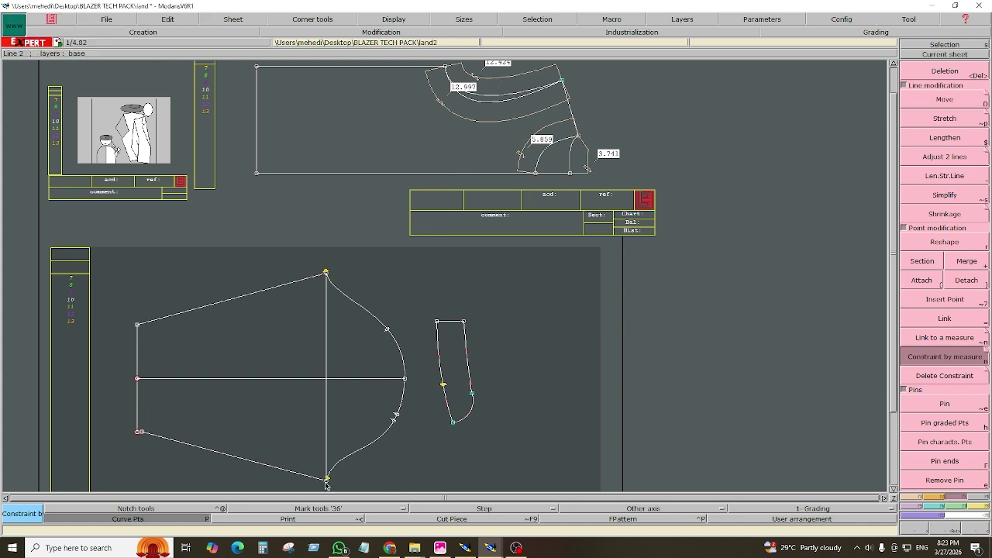